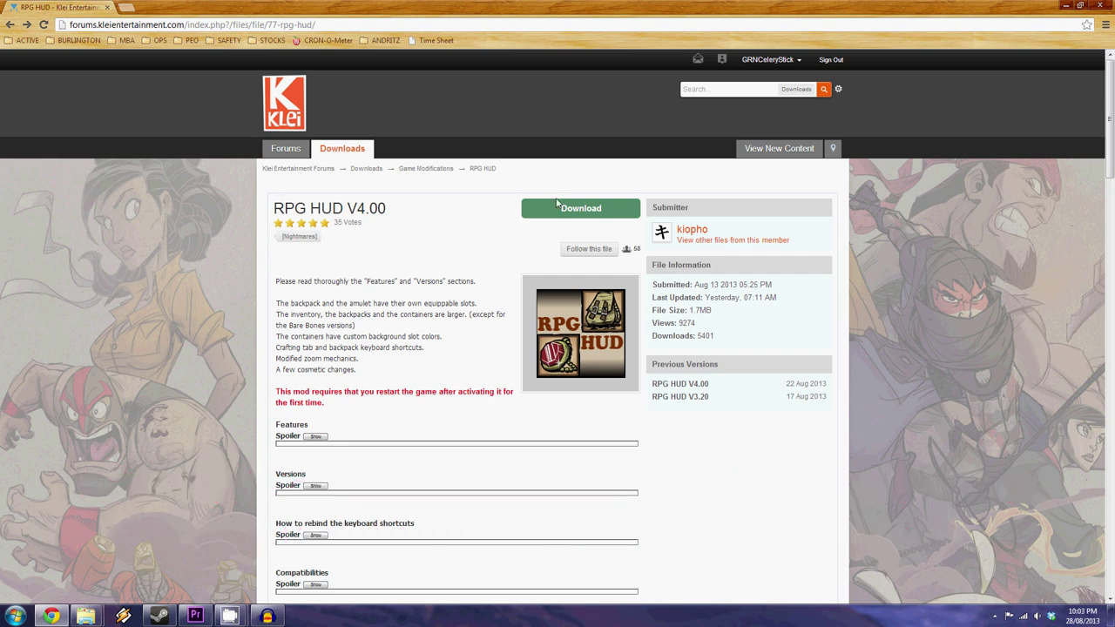
# Download RPG HUD - Default - 25.rar from the RPG HUD mod page and show the Downloads folder.
pyautogui.click(580, 209)
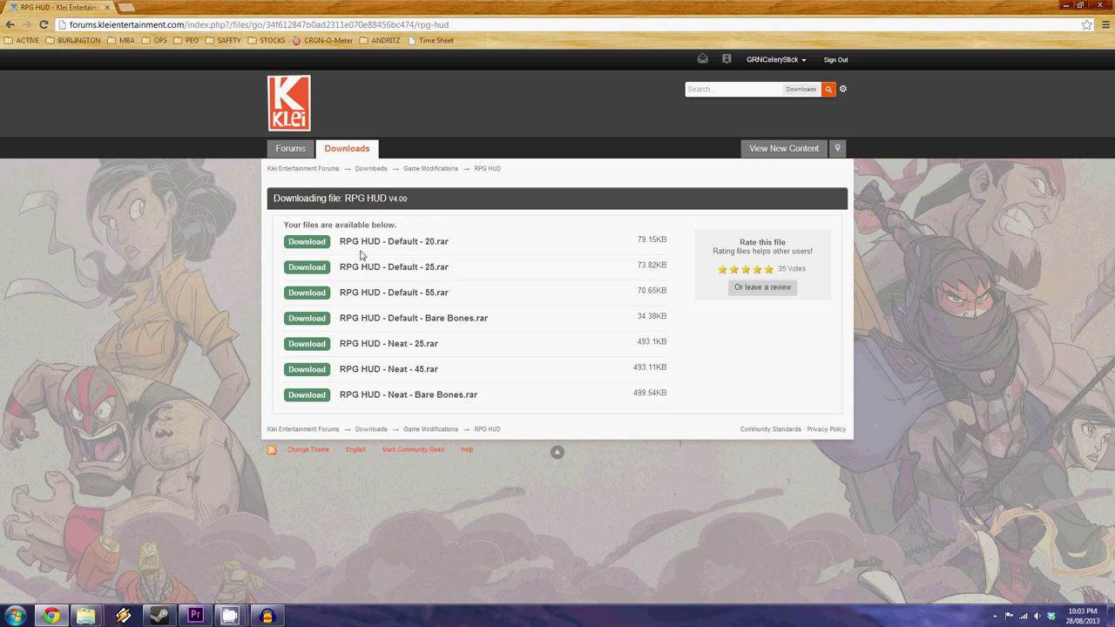
pyautogui.click(328, 267)
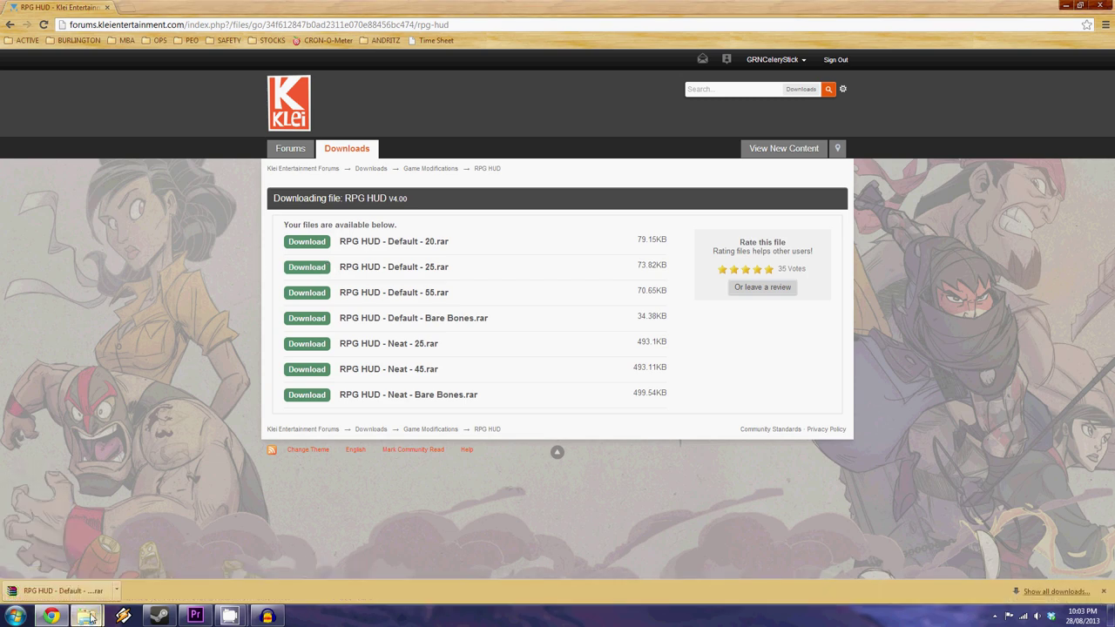
pyautogui.moveTo(86, 616)
pyautogui.click(187, 569)
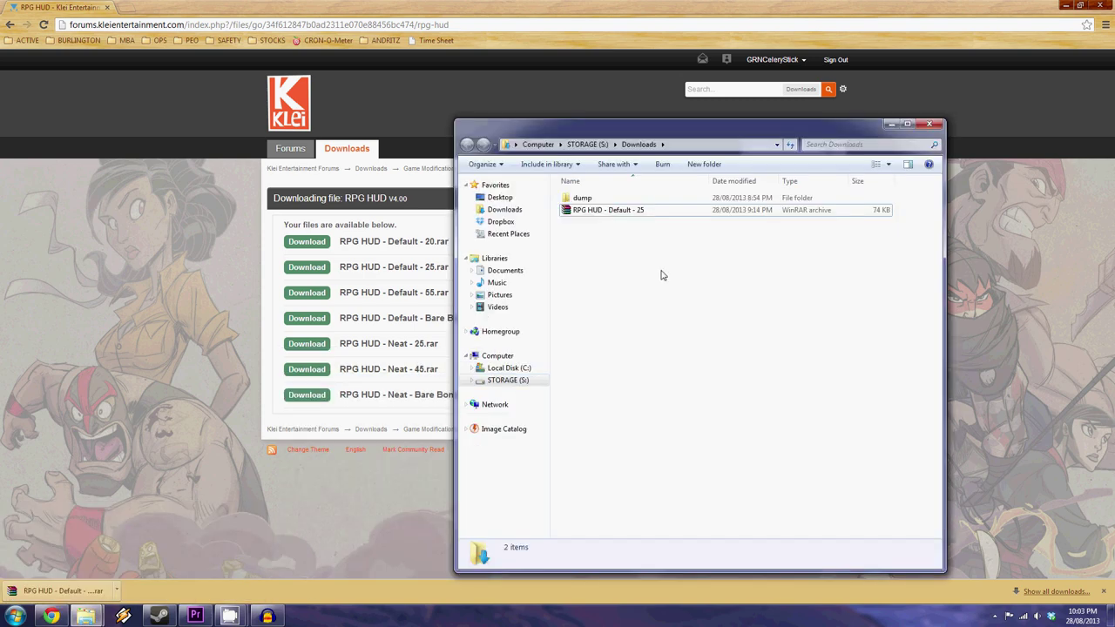
# Extract the RPG HUD - Default - 25 archive into a folder of the same name and open that folder.
pyautogui.click(642, 211)
pyautogui.rightClick(641, 212)
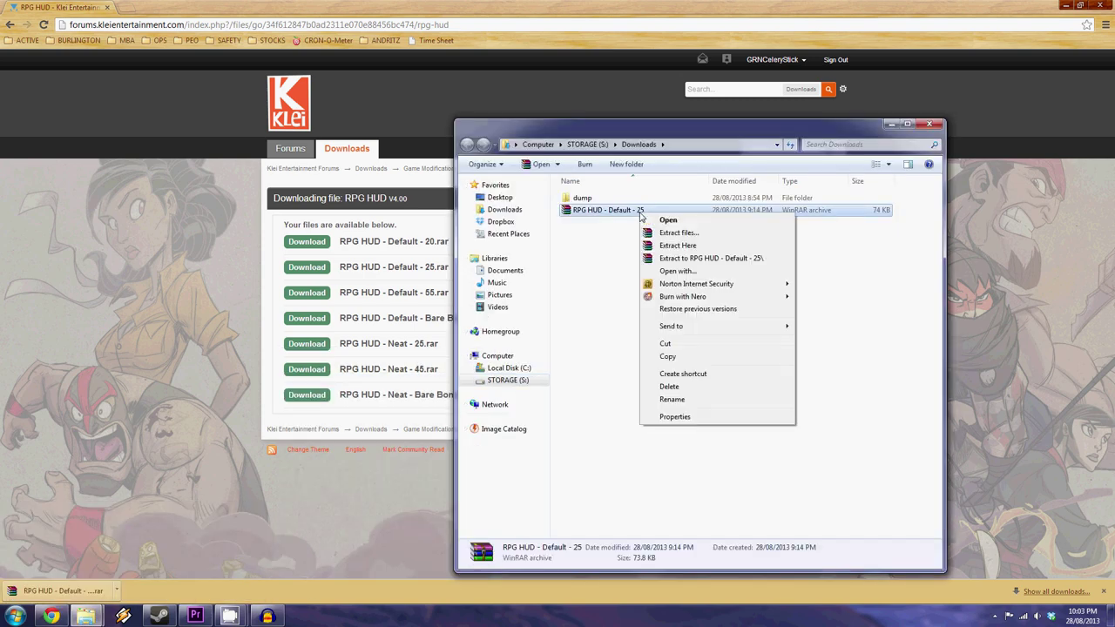
pyautogui.click(732, 261)
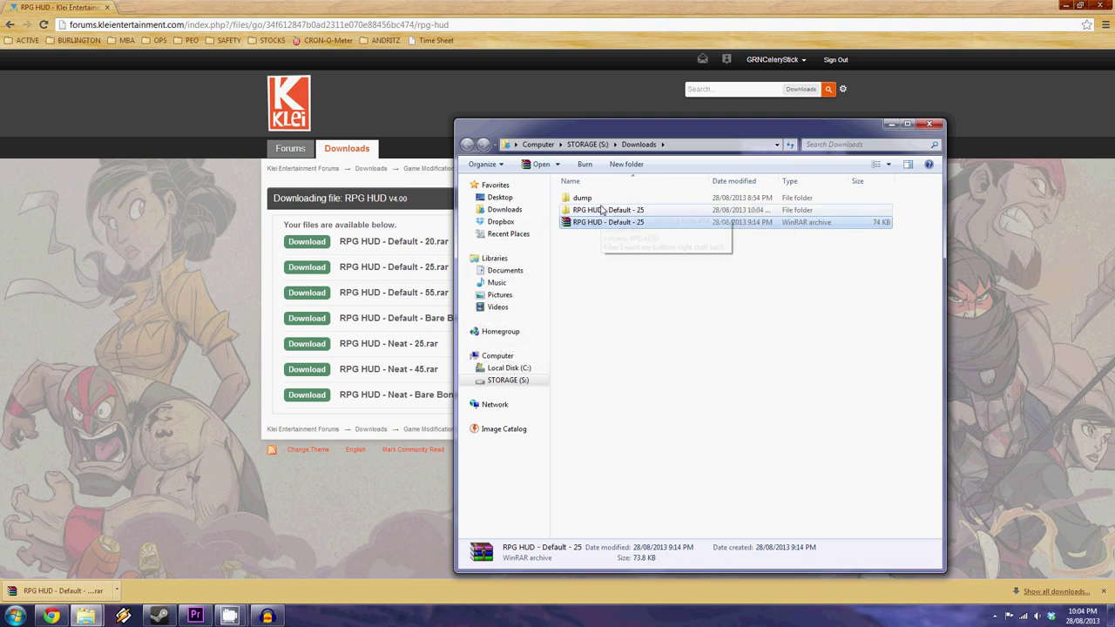
pyautogui.doubleClick(601, 209)
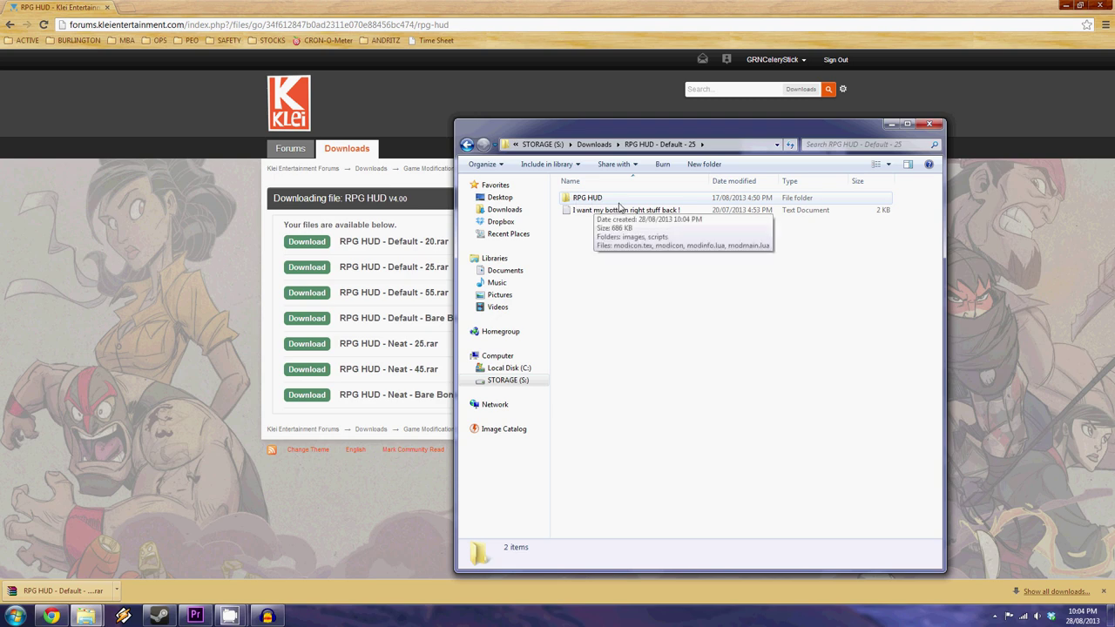
# Open a second file window on the STEAM folder inside APPS on the STORAGE (S:) drive.
pyautogui.click(16, 617)
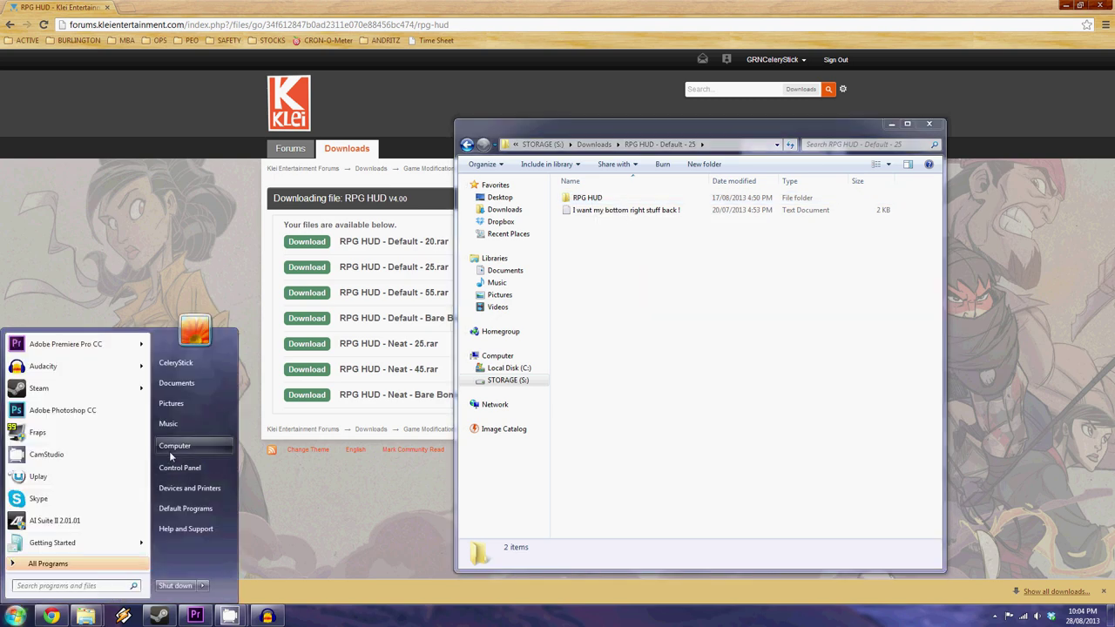
pyautogui.click(174, 445)
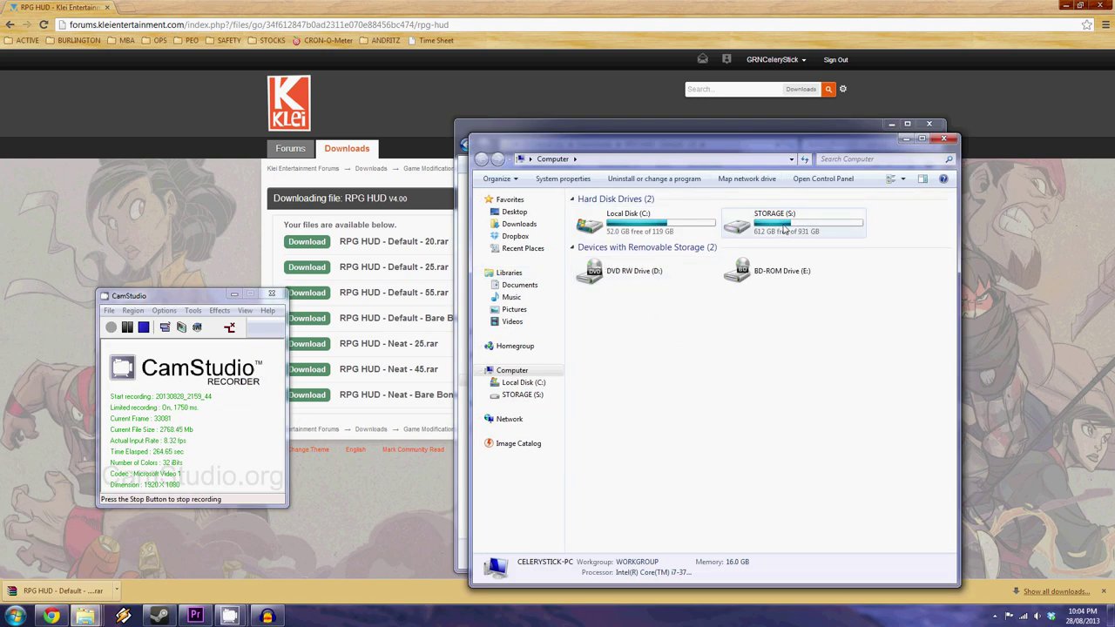
pyautogui.doubleClick(756, 216)
pyautogui.doubleClick(640, 213)
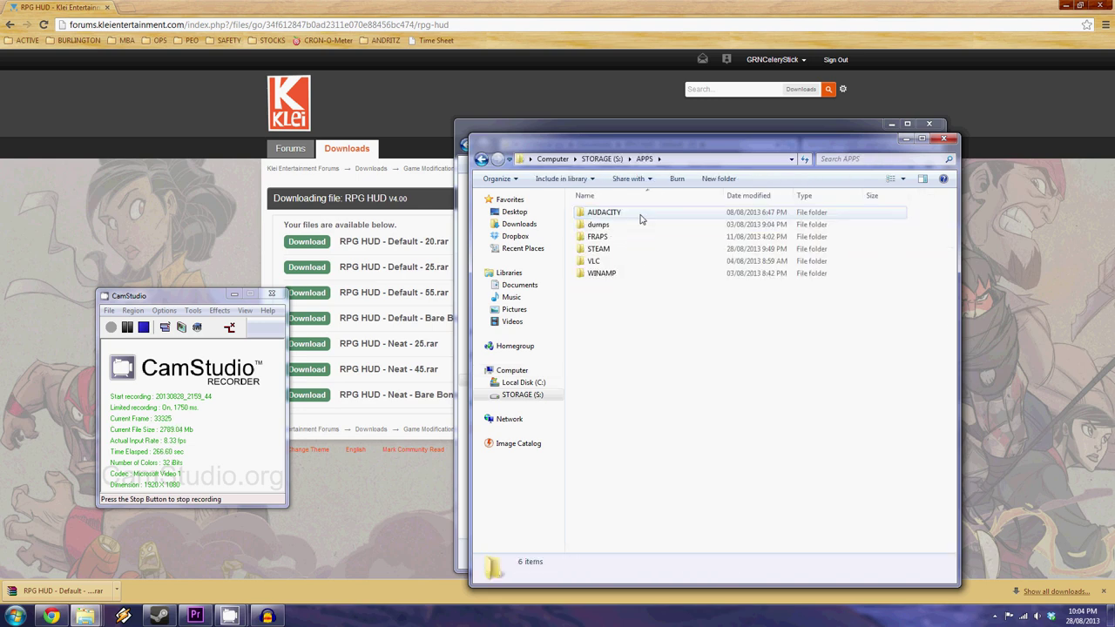
pyautogui.doubleClick(599, 249)
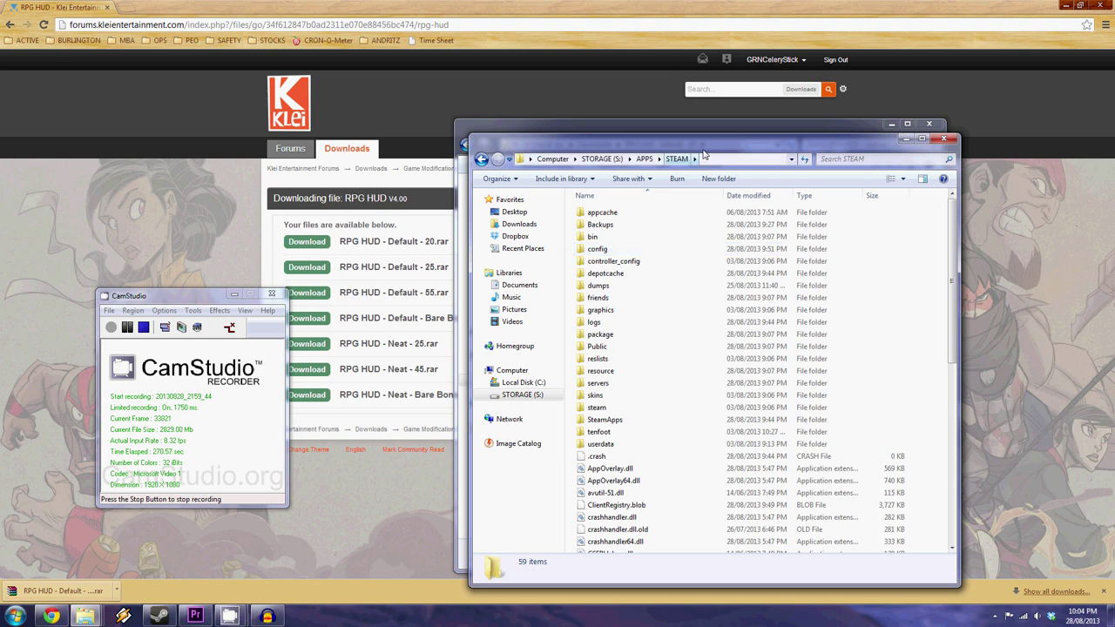
# Move the Steam window clear of the extracted files and open SteamApps > common > dont_starve > mods.
pyautogui.moveTo(704, 155); pyautogui.dragTo(342, 112)
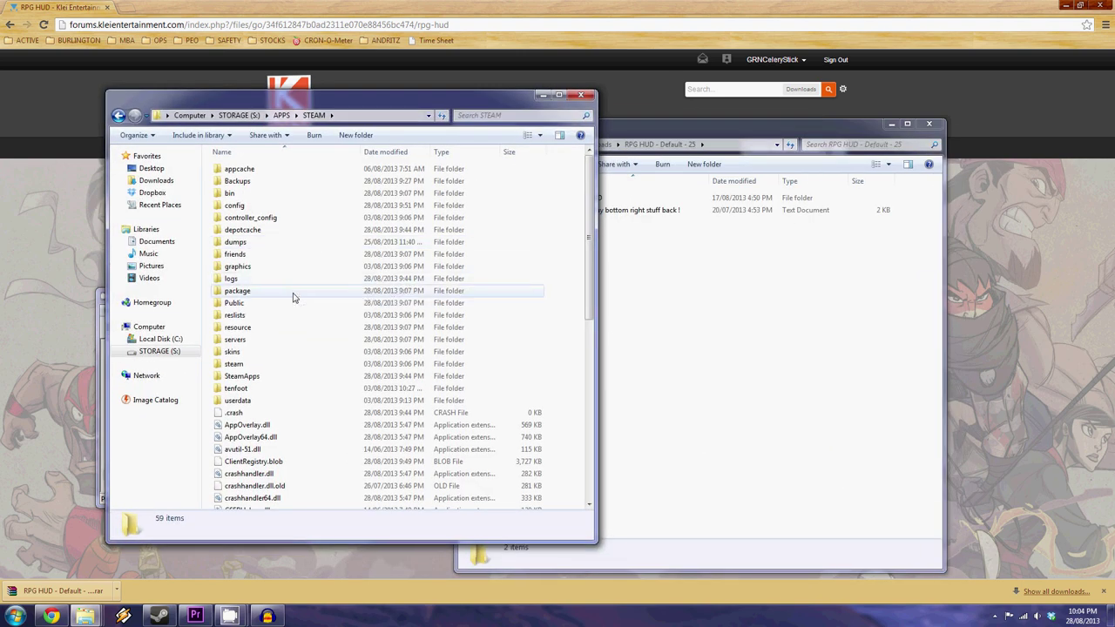
pyautogui.doubleClick(280, 376)
pyautogui.doubleClick(252, 169)
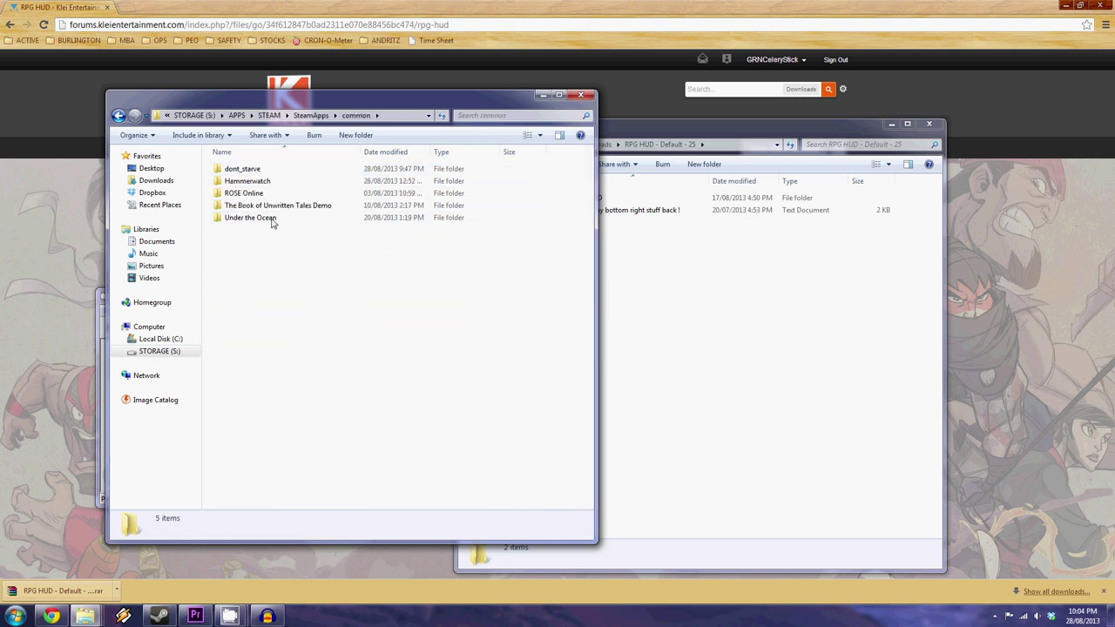
pyautogui.doubleClick(267, 171)
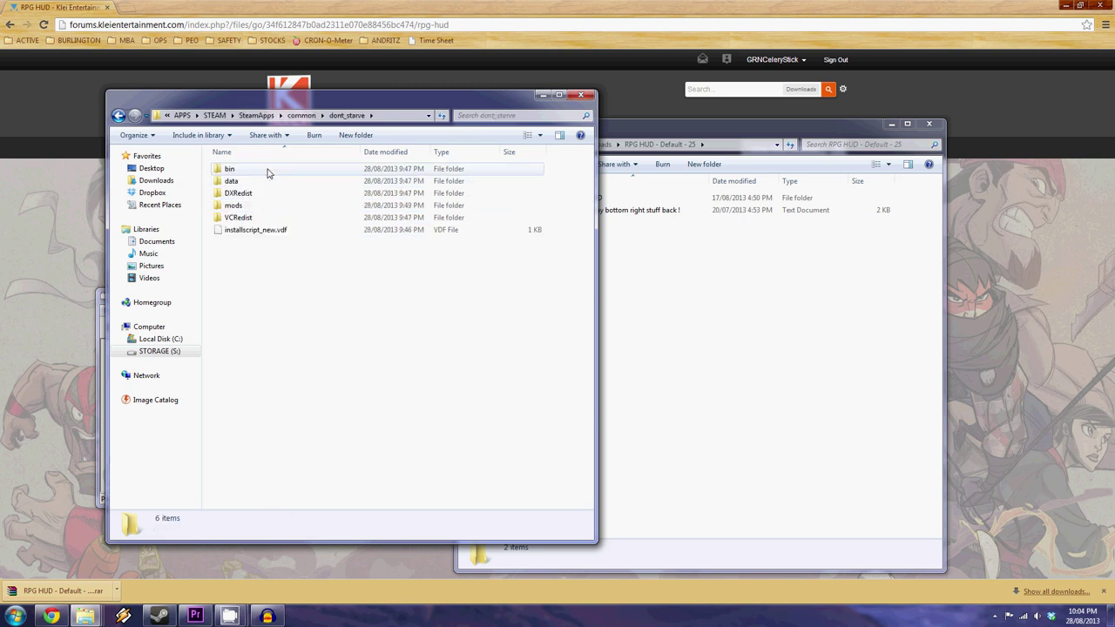
pyautogui.doubleClick(266, 206)
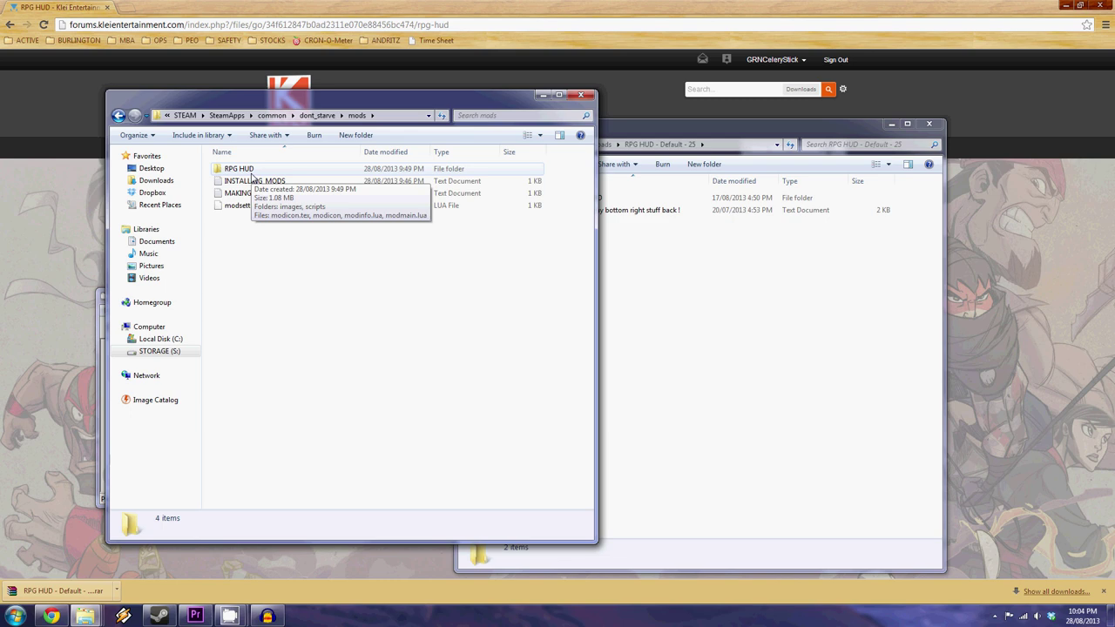
pyautogui.click(631, 198)
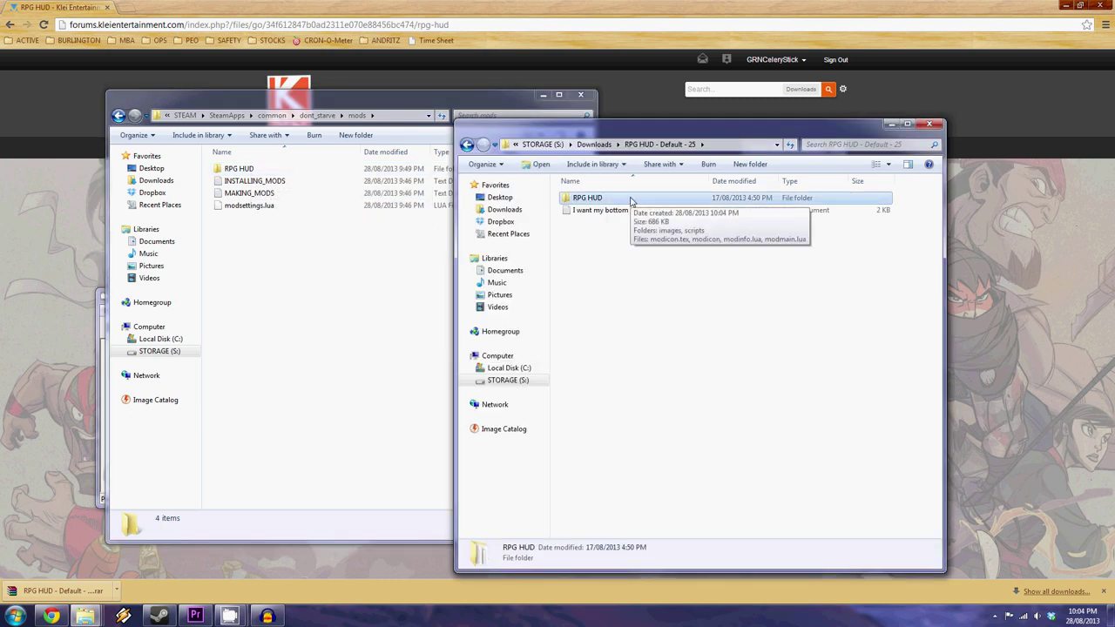
pyautogui.moveTo(632, 200); pyautogui.dragTo(705, 258)
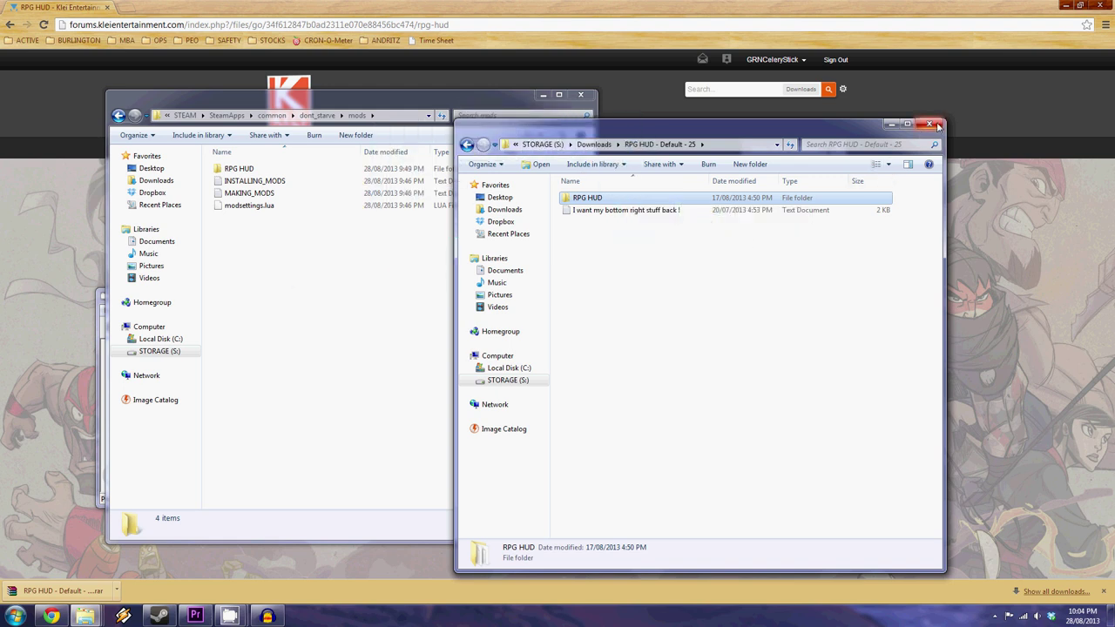
# Minimise both folder windows and close the browser to reach the desktop.
pyautogui.click(891, 123)
pyautogui.click(543, 94)
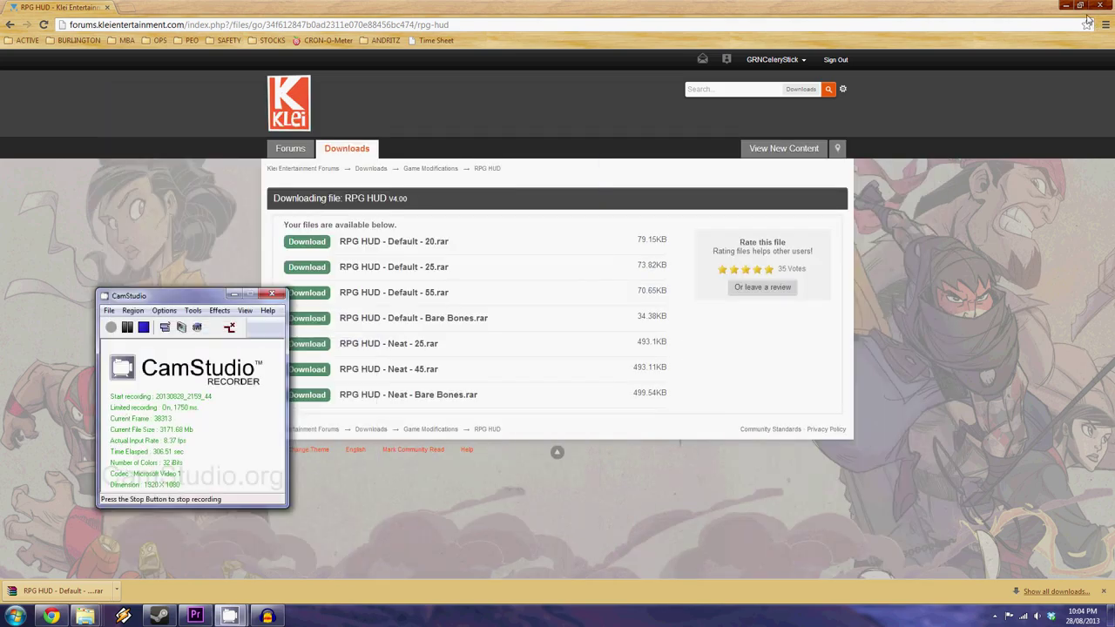
pyautogui.click(1098, 6)
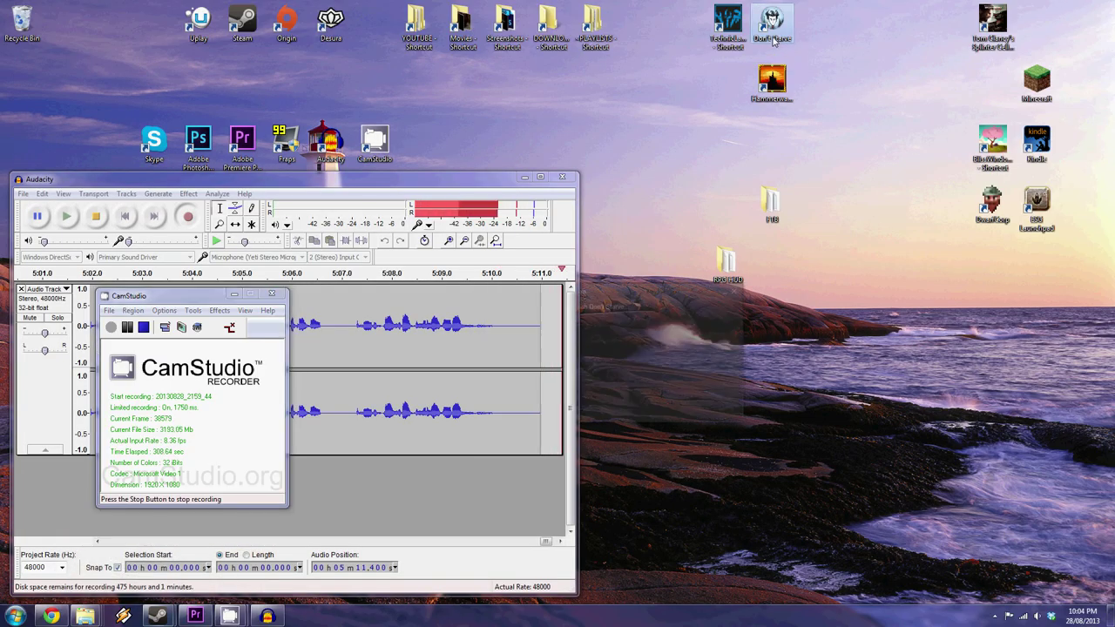
# Launch Don't Starve, accept the installed-mods notice, and review the RPG HUD entry in the game's mod list.
pyautogui.doubleClick(773, 41)
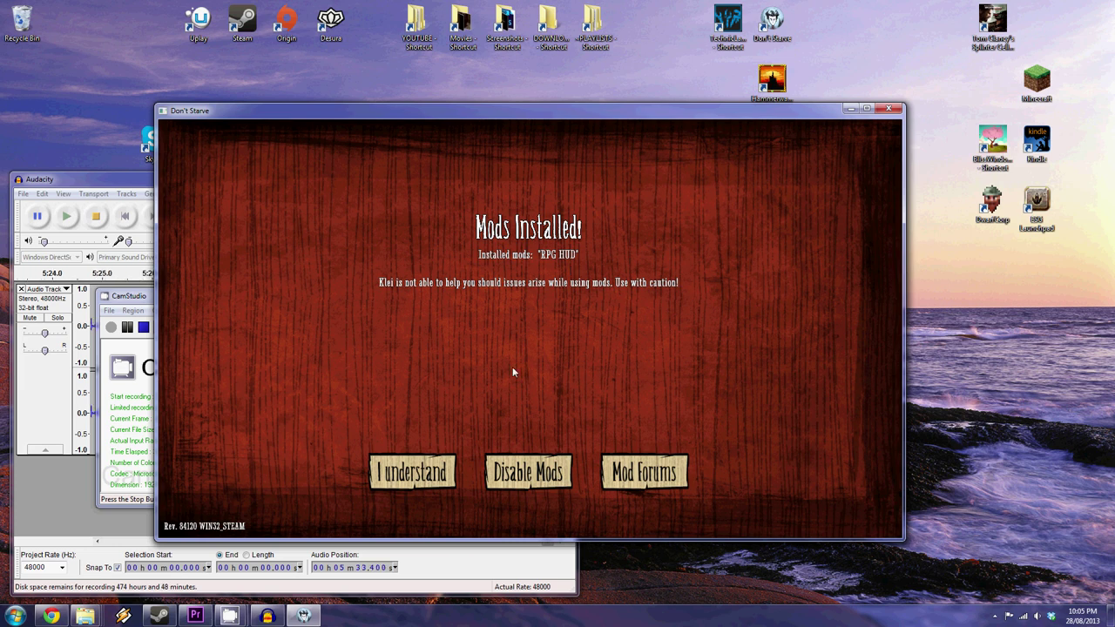
pyautogui.click(446, 475)
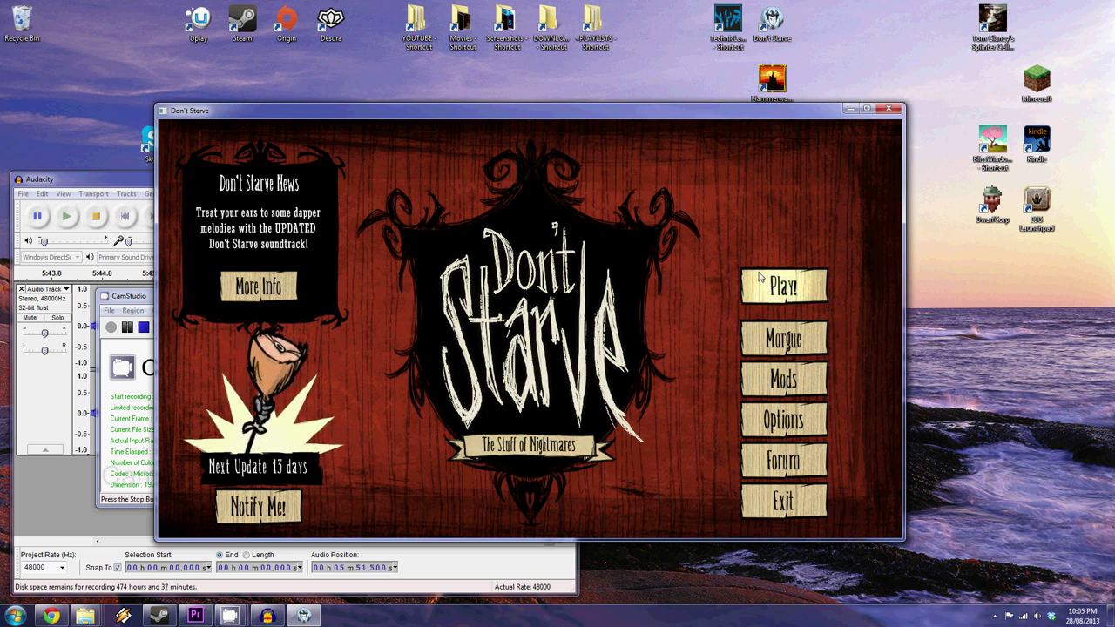
pyautogui.click(775, 378)
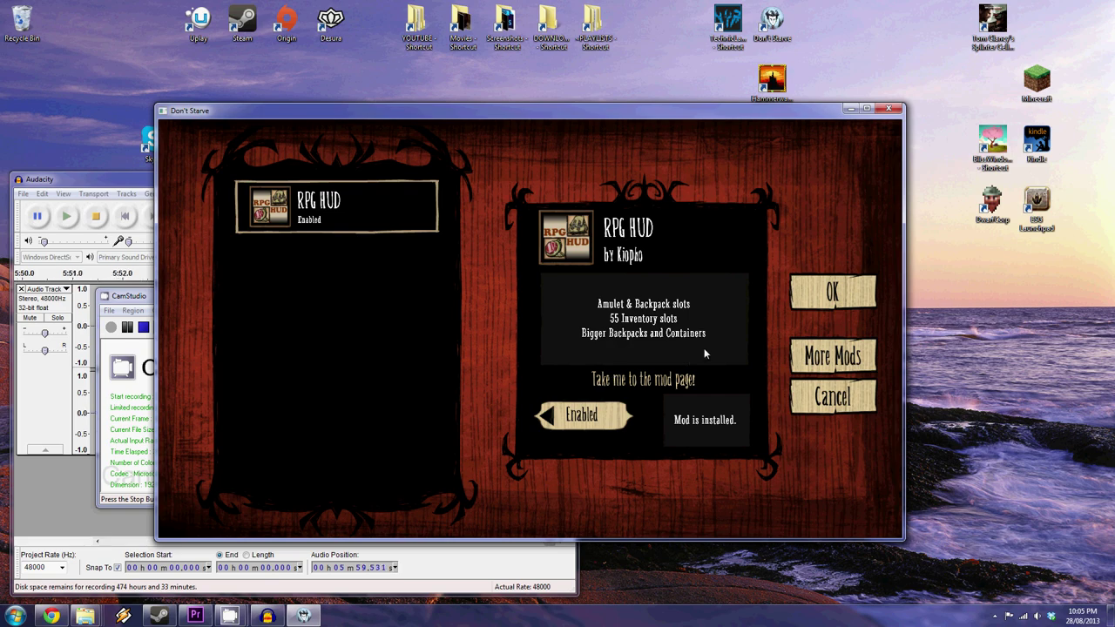
pyautogui.click(833, 290)
# Delete the Survival 1-1 save in the fourth slot of the game's save list.
pyautogui.click(811, 285)
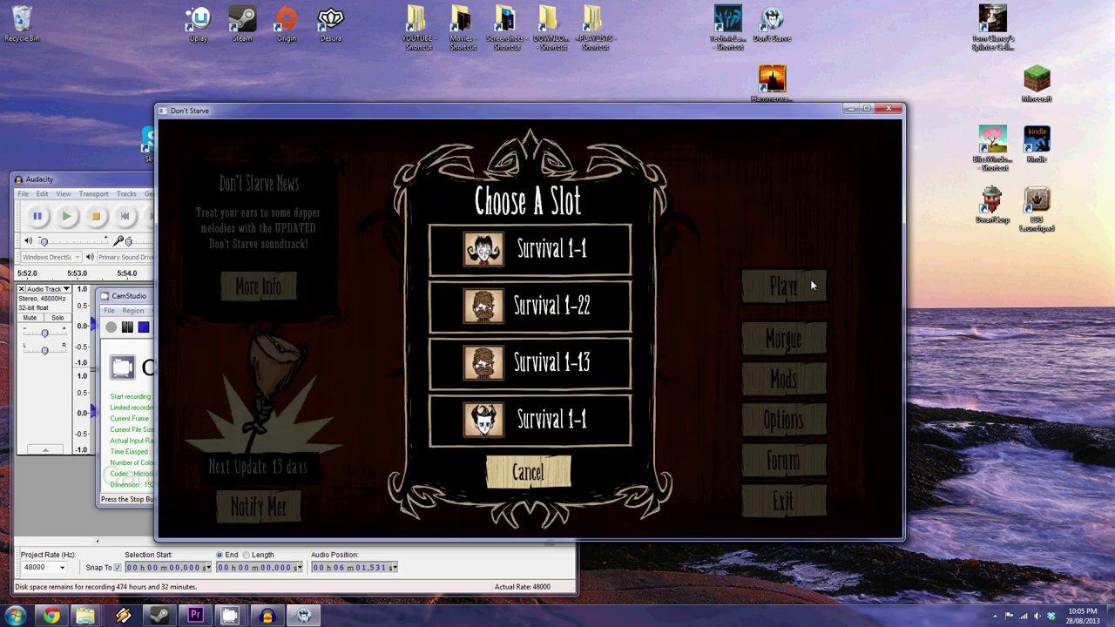
pyautogui.click(610, 422)
pyautogui.click(570, 361)
pyautogui.click(475, 366)
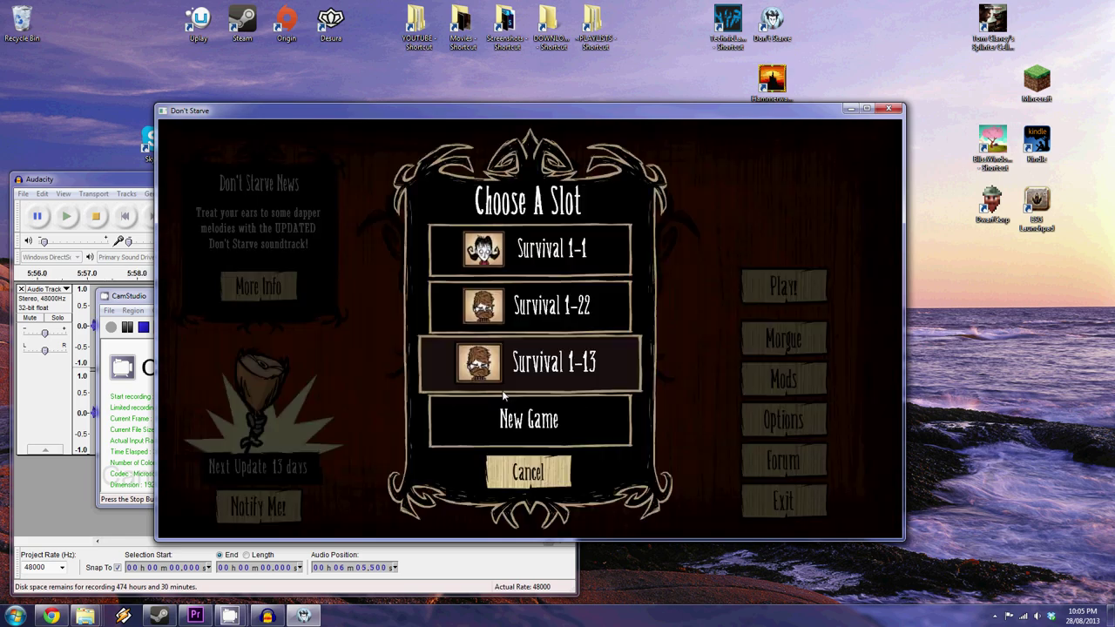
# Start a new game in the fourth slot with the default character and world, and walk the character past the wooden house.
pyautogui.click(534, 424)
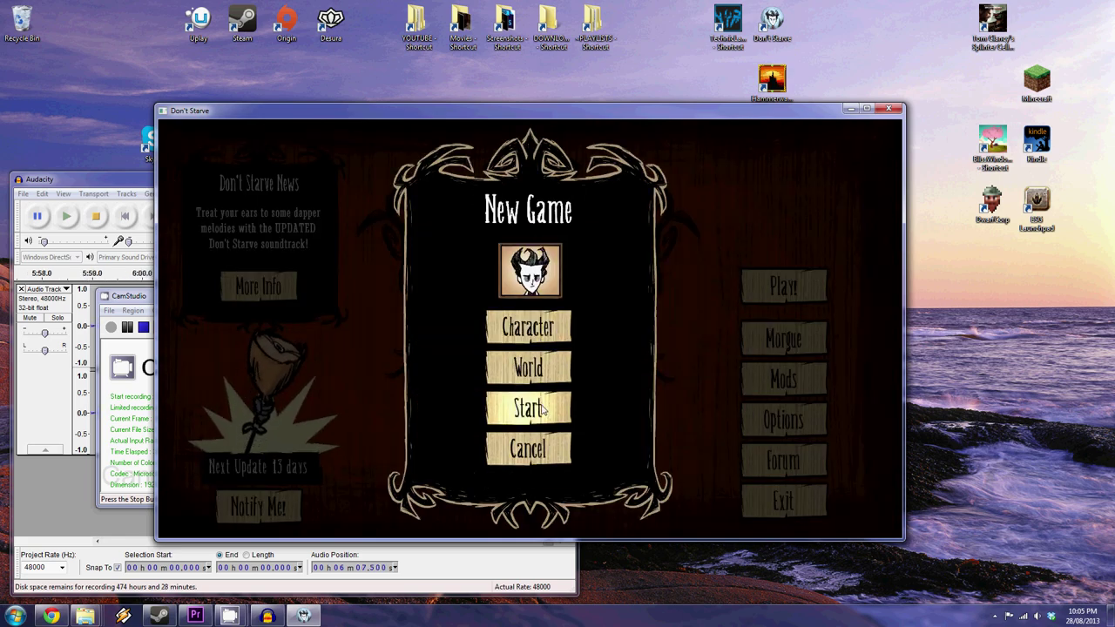
pyautogui.click(541, 409)
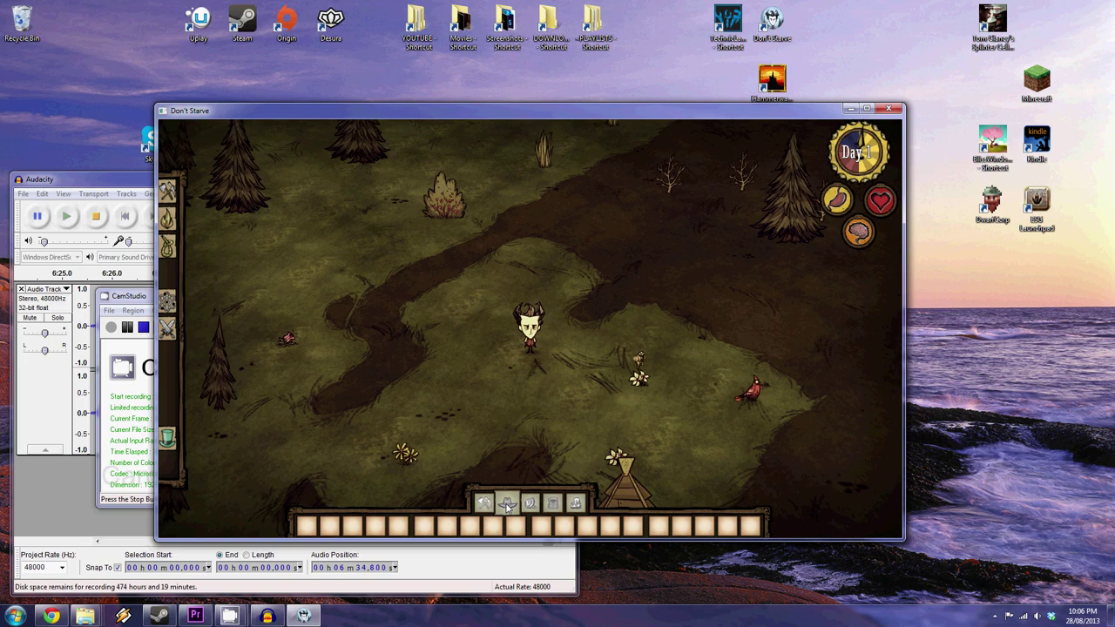
pyautogui.click(690, 416)
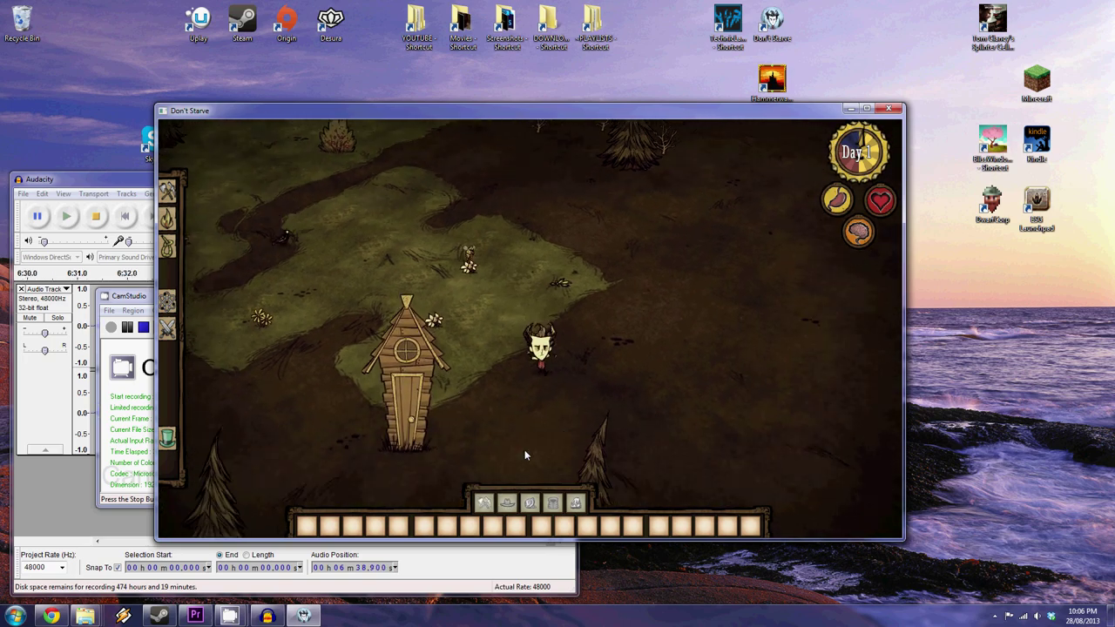
pyautogui.click(449, 448)
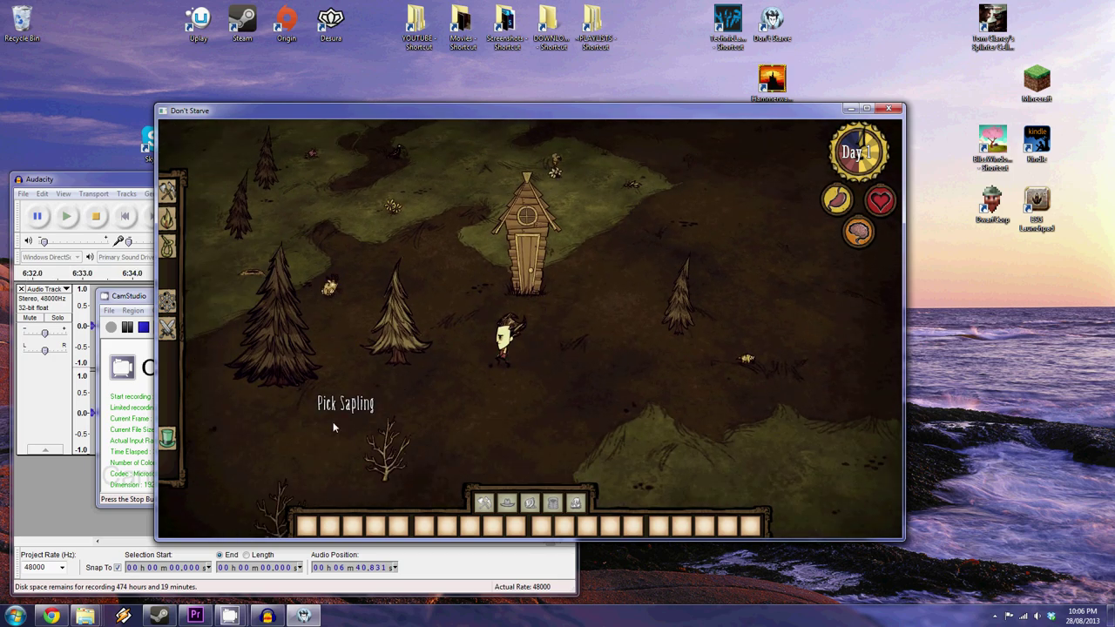